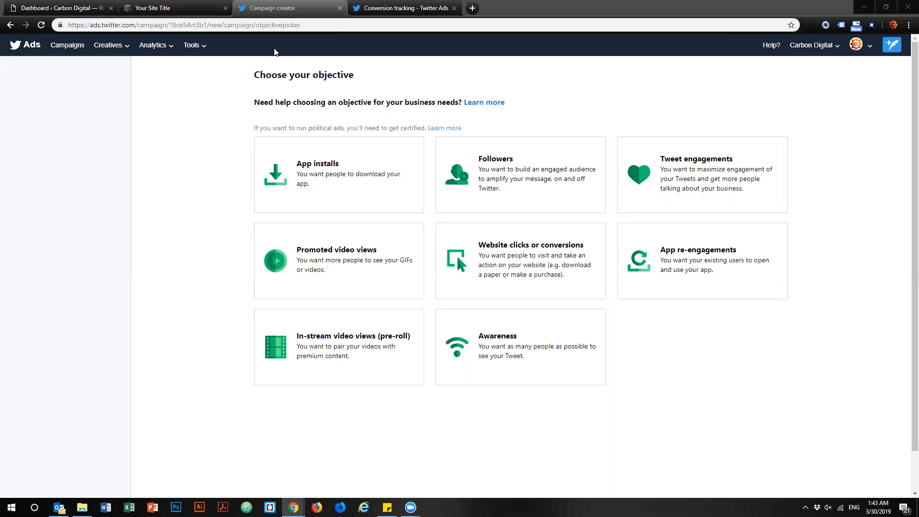
- Switch to the WordPress dashboard and examine the site's dev.carbondigital.us address
click(56, 9)
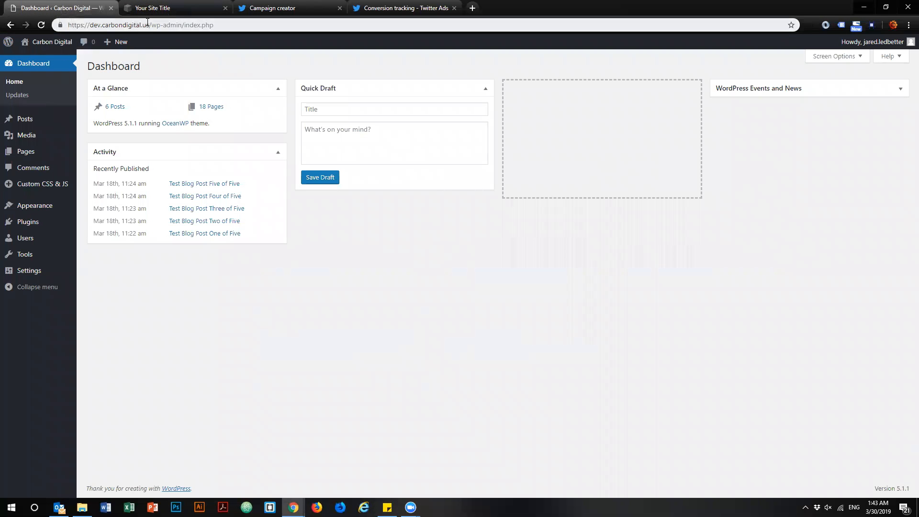
drag(149, 25, 45, 24)
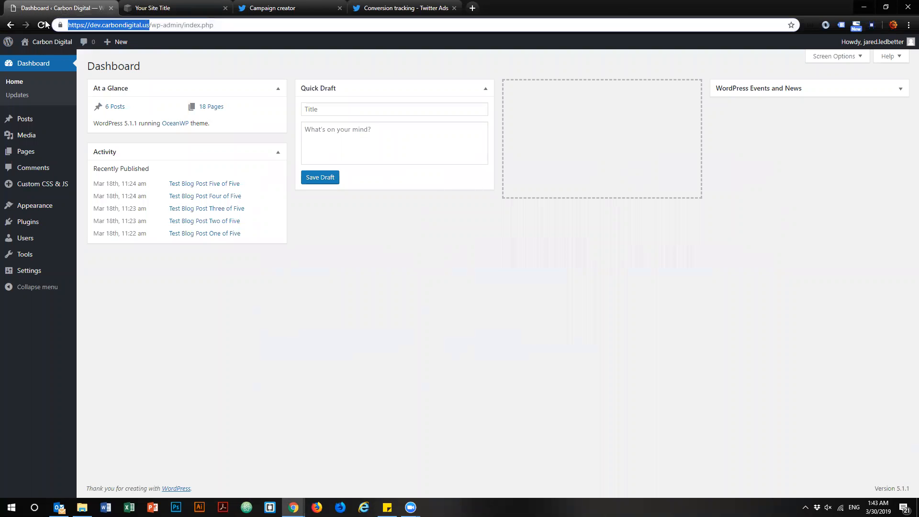
click(212, 413)
- Switch to the Squarespace site and back out of Code Injection to the main site menu
click(189, 7)
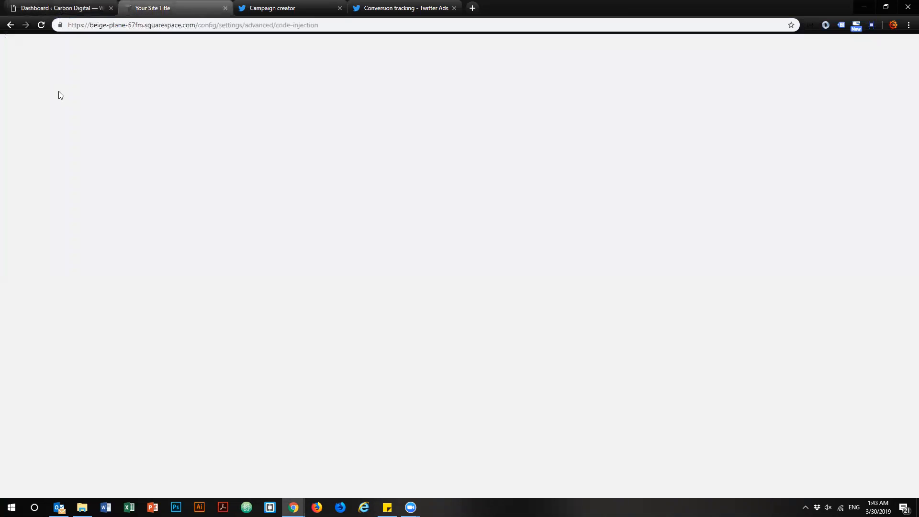
click(21, 54)
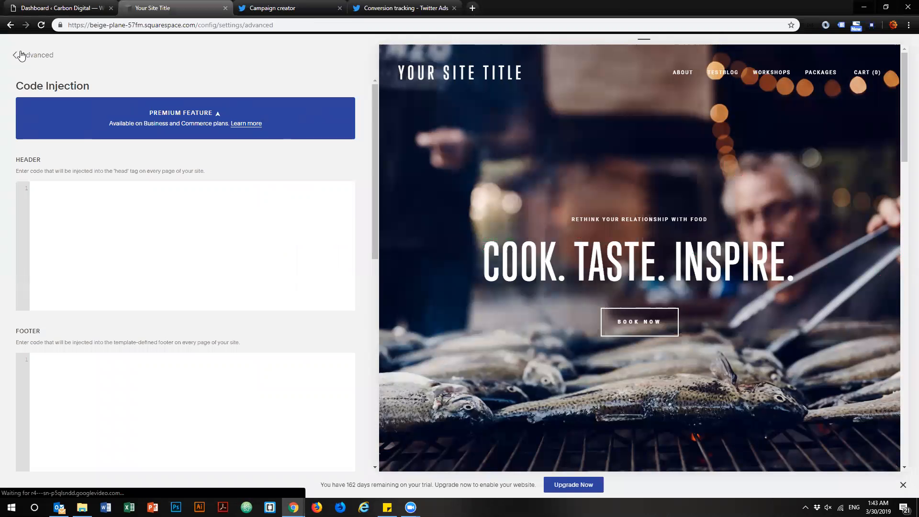
click(21, 54)
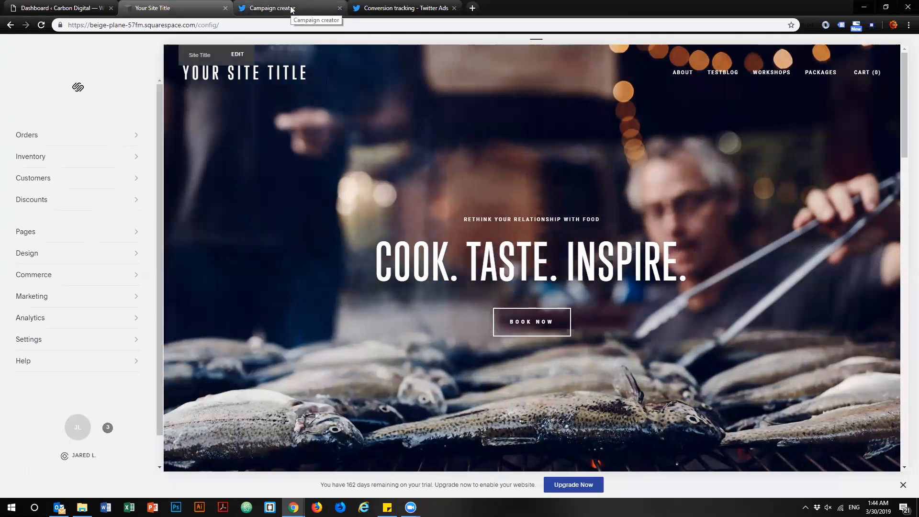
- Switch to the Twitter Ads campaign creator and examine the ads.twitter.com address
click(264, 9)
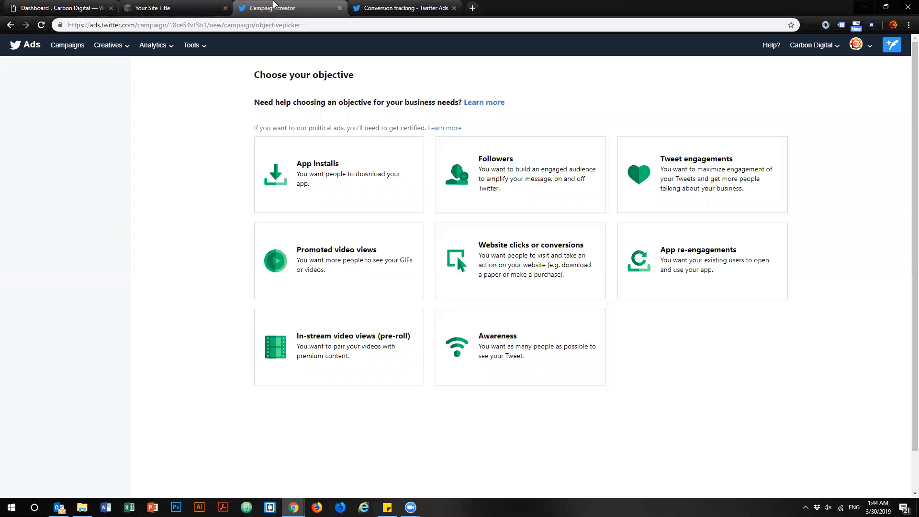
drag(138, 25, 64, 26)
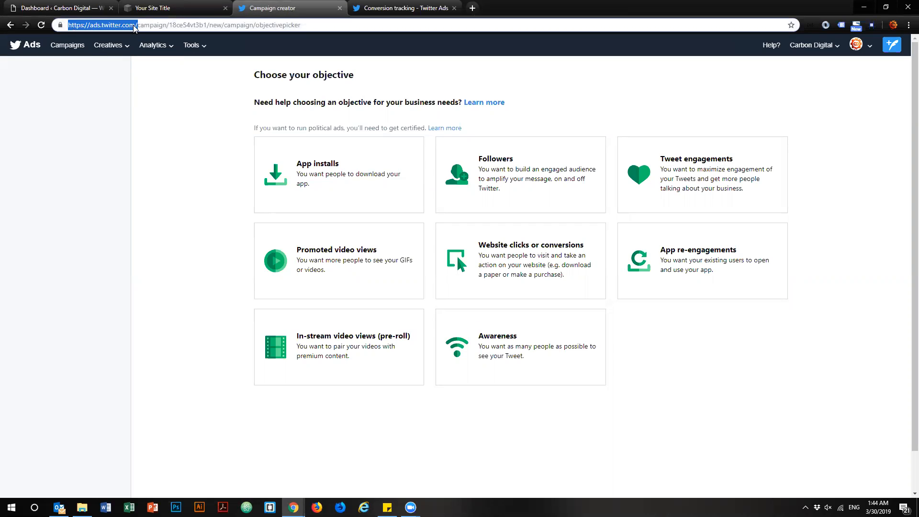
click(31, 167)
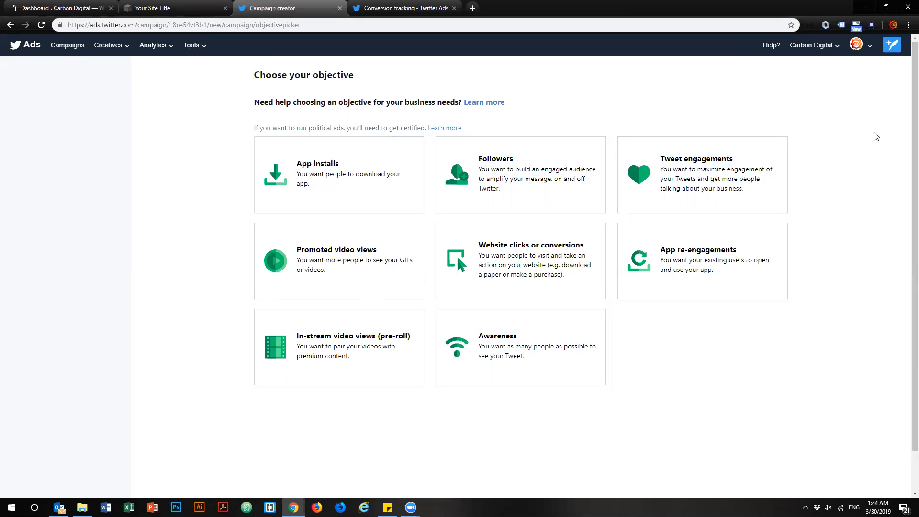
- Examine the Carbon Digital account's billing and settings options and the list of available ad tools
click(837, 50)
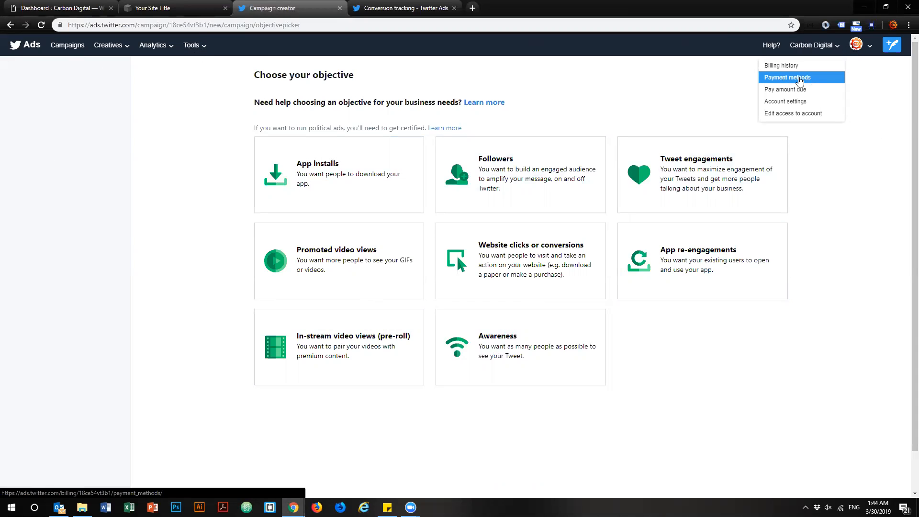
click(846, 185)
click(194, 45)
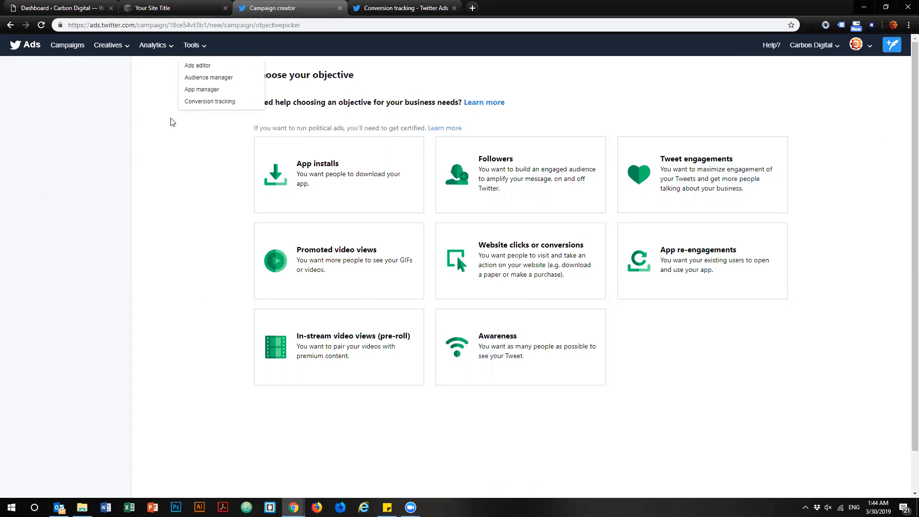
click(91, 142)
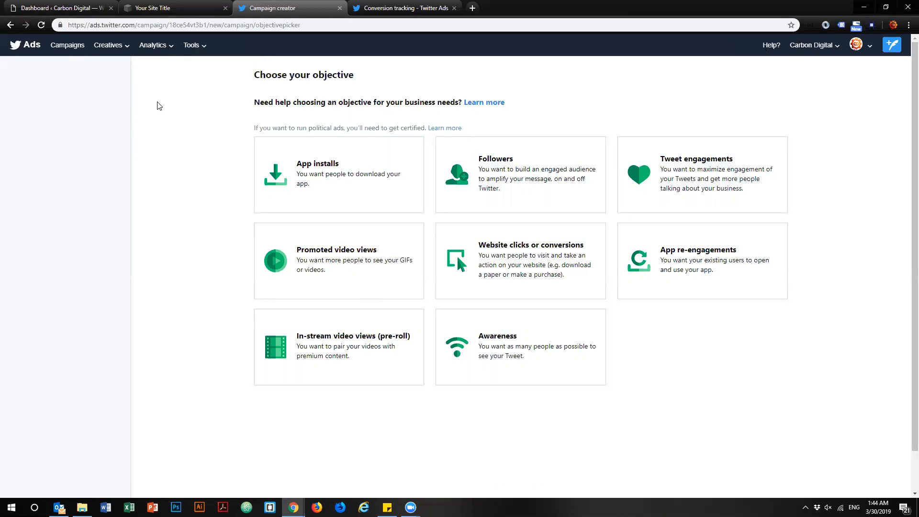
- Bring up the conversion tracking page and examine the universal website tag status
click(202, 46)
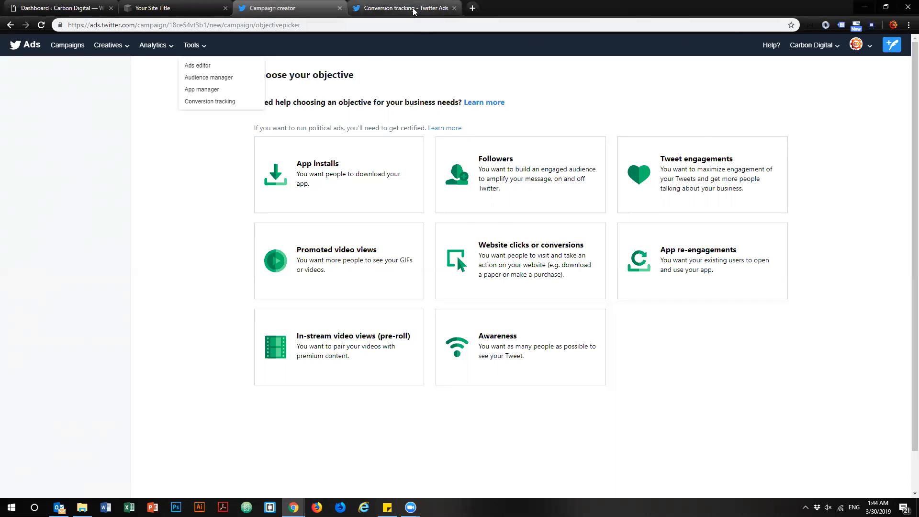
click(378, 8)
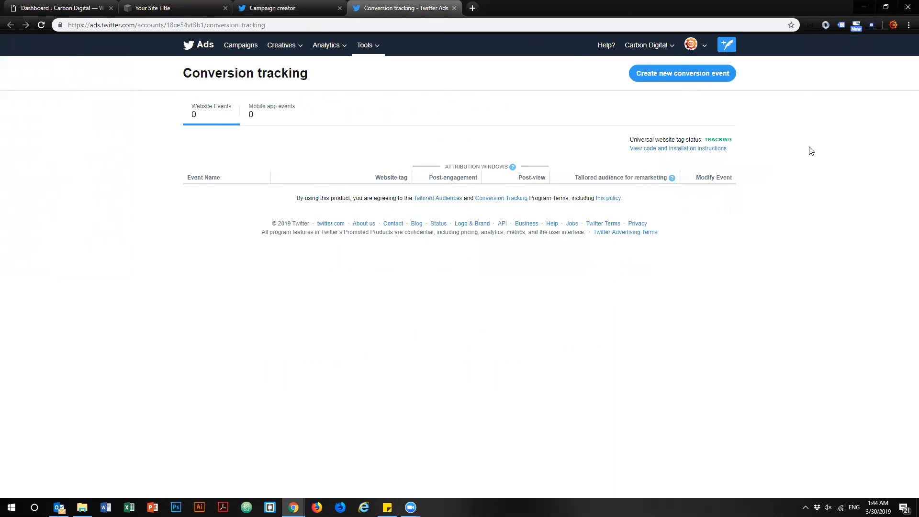
drag(631, 139, 779, 156)
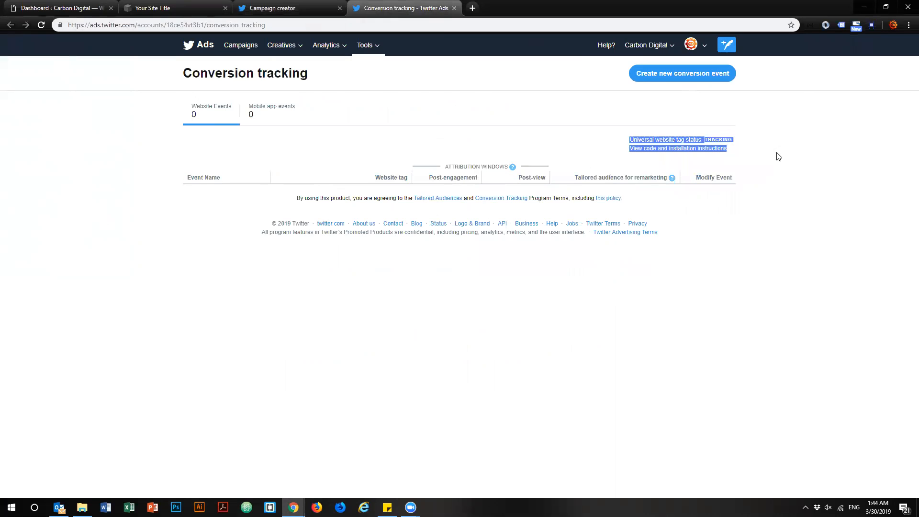
click(796, 160)
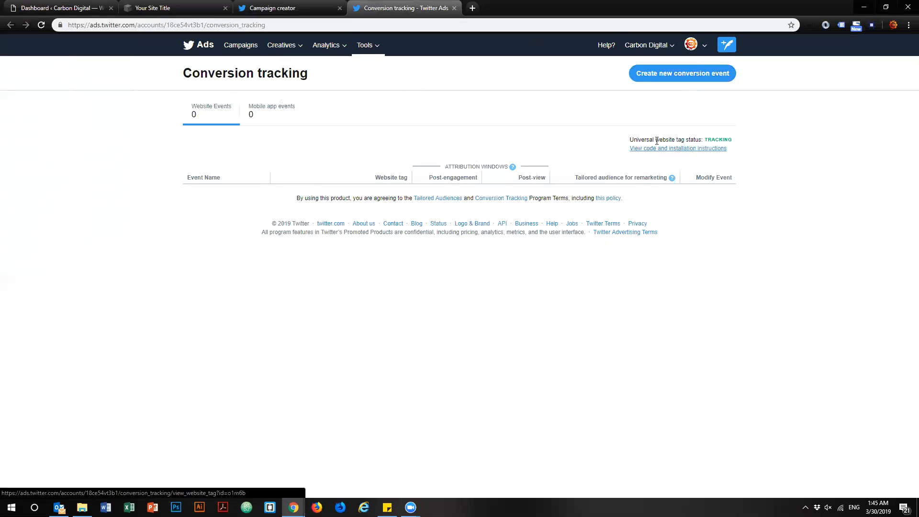
drag(649, 139, 617, 145)
click(617, 144)
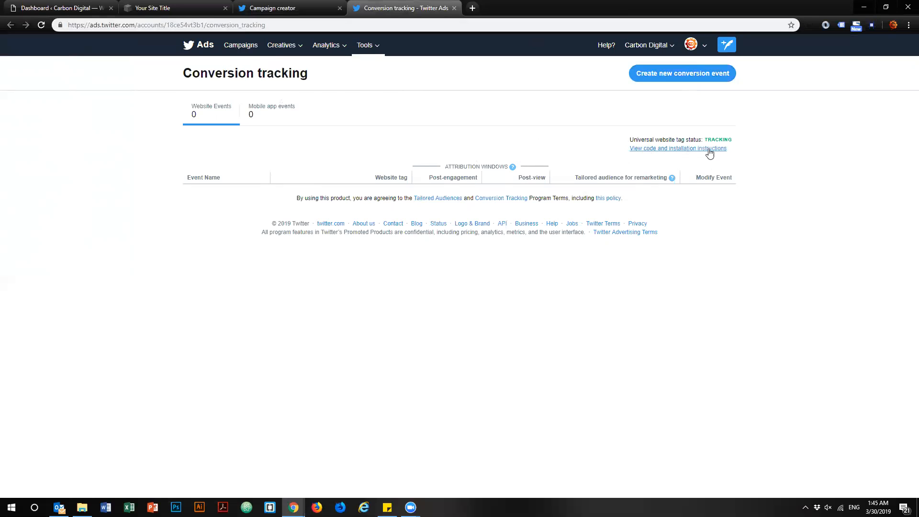
- Open the universal website tag's code and installation instructions and select the whole code snippet
click(681, 152)
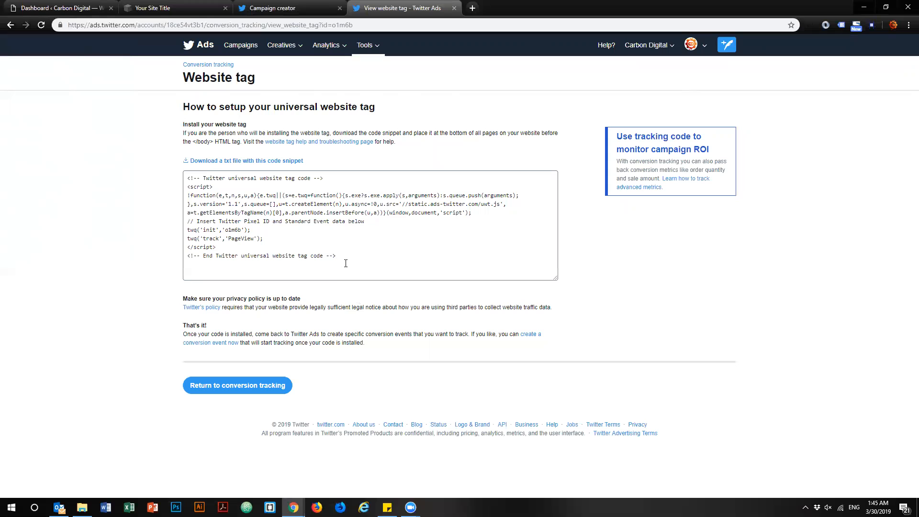
drag(344, 259, 186, 177)
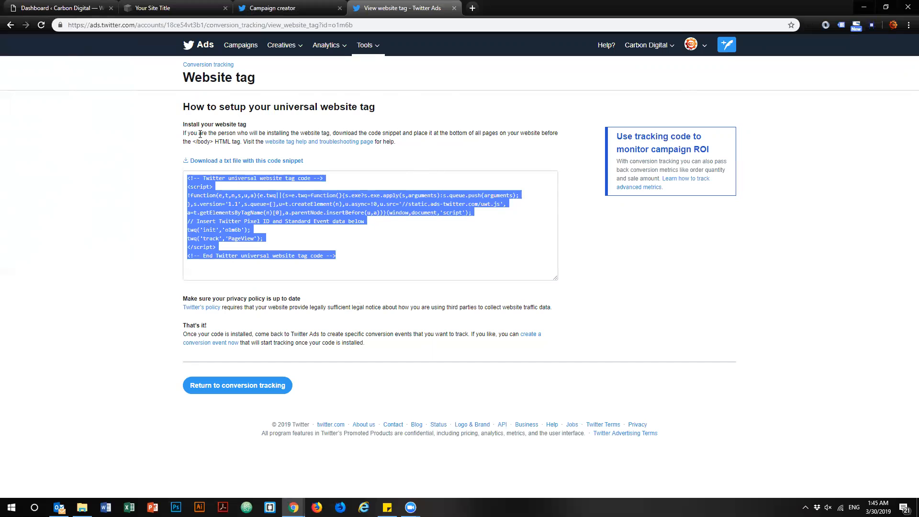
click(118, 141)
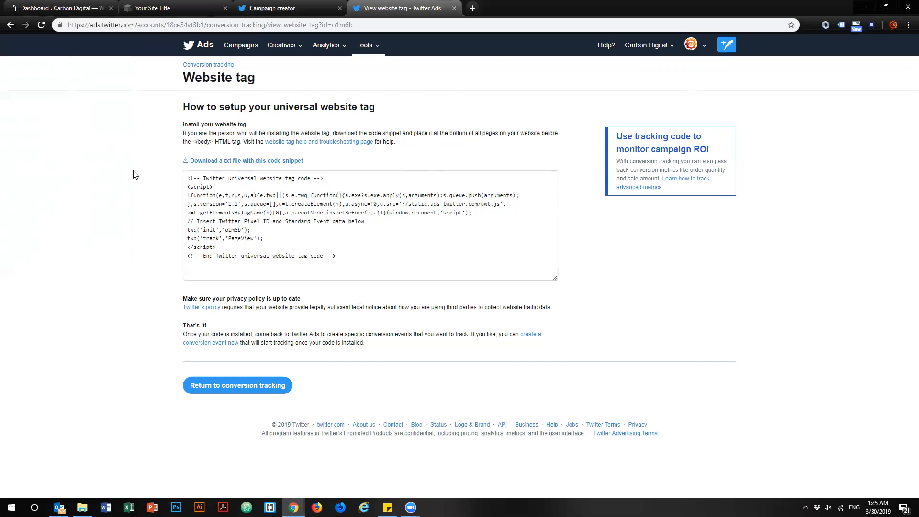
- Examine the instructions on where to place the website tag snippet in the site's HTML
drag(192, 133, 332, 134)
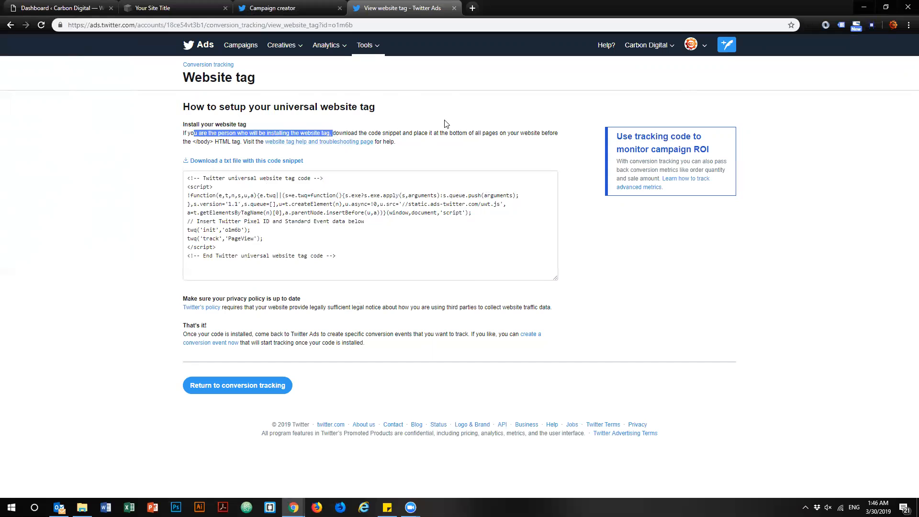
click(420, 134)
drag(413, 133, 211, 139)
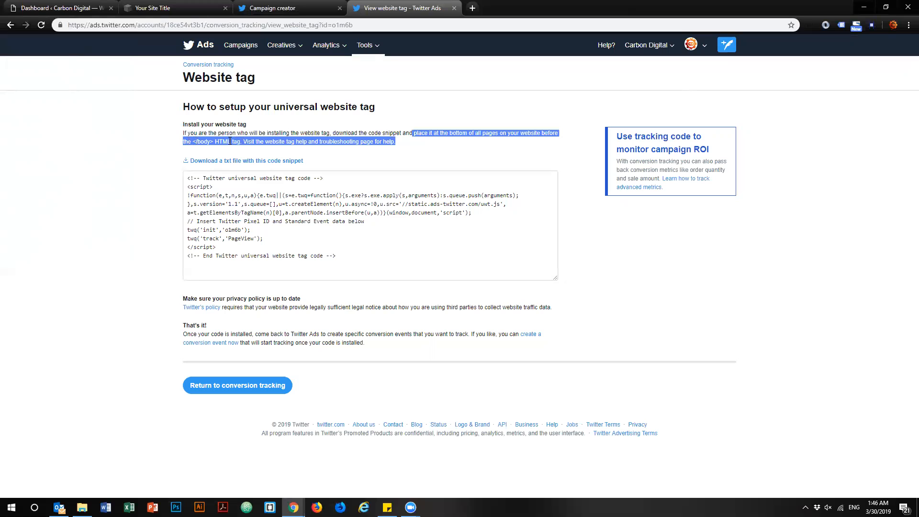
click(98, 189)
click(190, 180)
drag(248, 179, 383, 254)
click(101, 242)
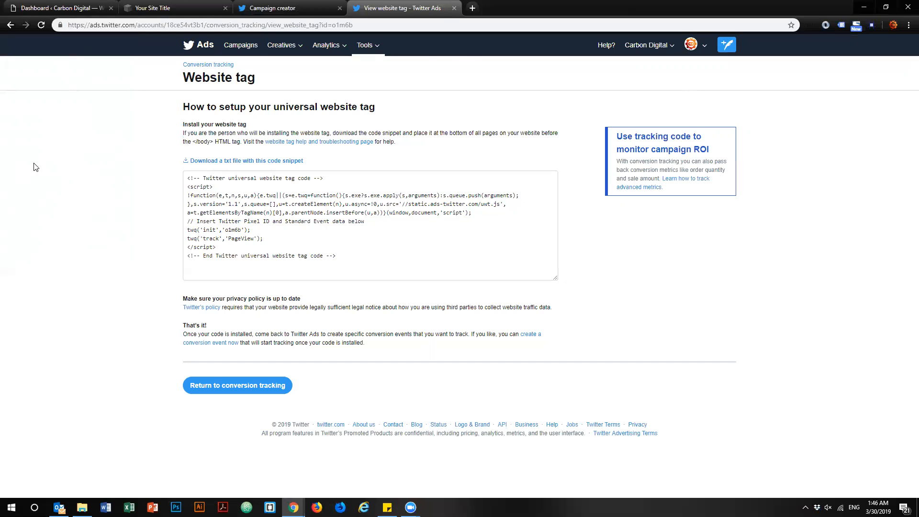
- Switch to WordPress and search the plugins available to add for "custom css"
click(45, 8)
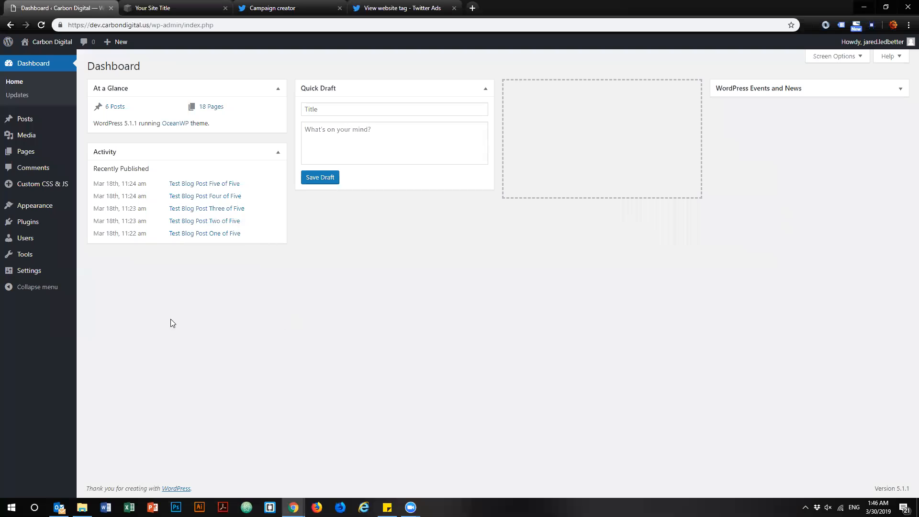
mouse_move(58, 224)
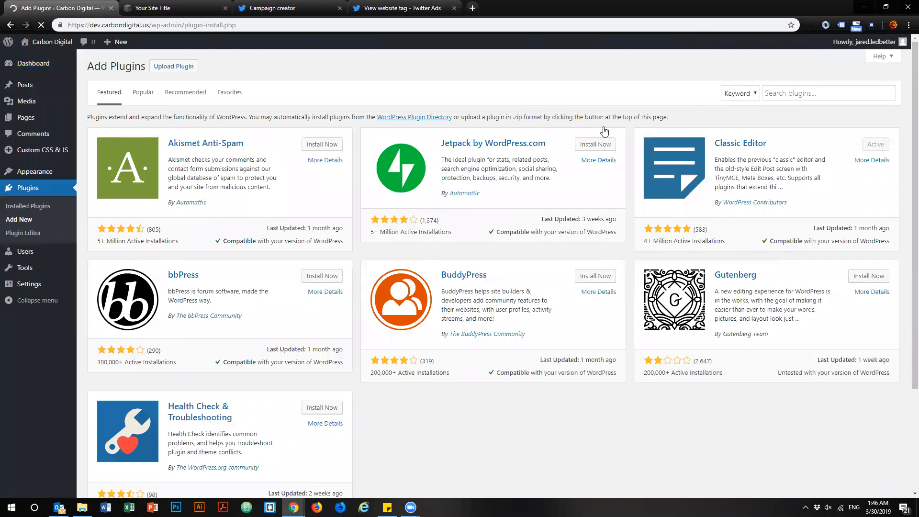
click(793, 91)
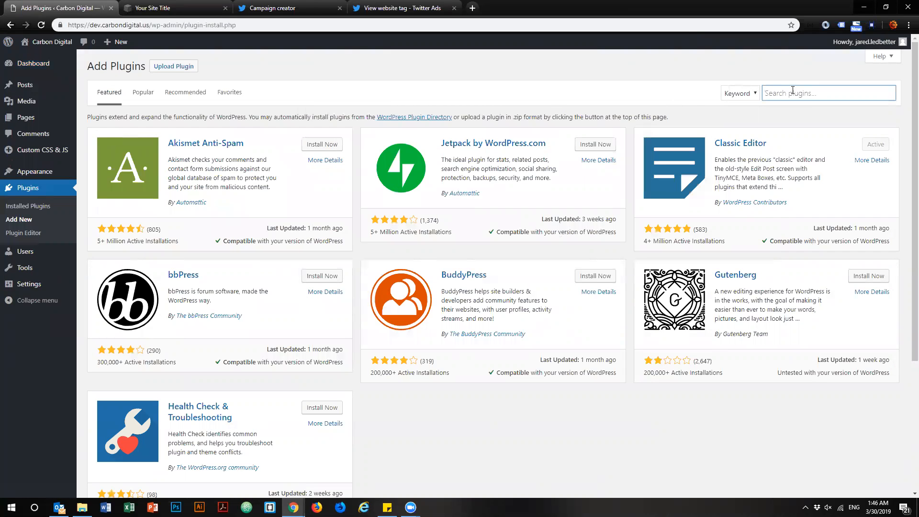
text(custom css)
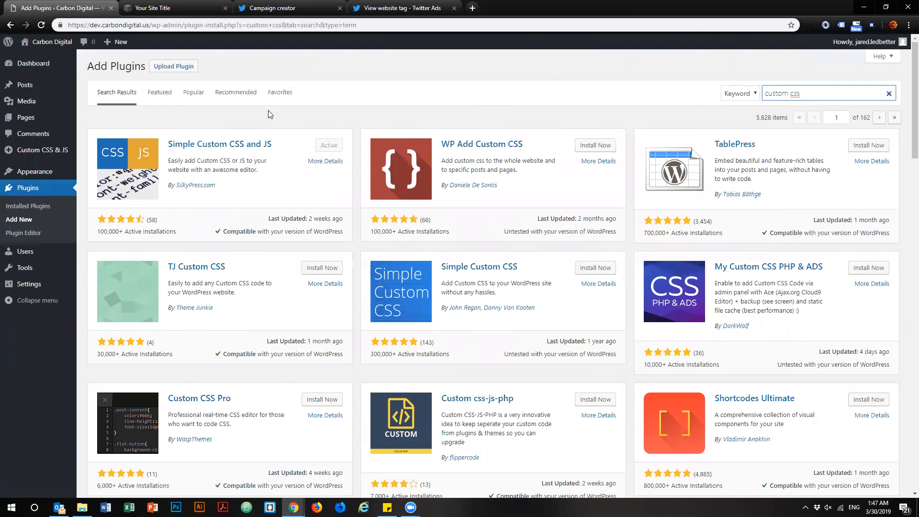
- Start a new custom HTML entry and replace its sample code with the full Twitter universal website tag code
mouse_move(23, 151)
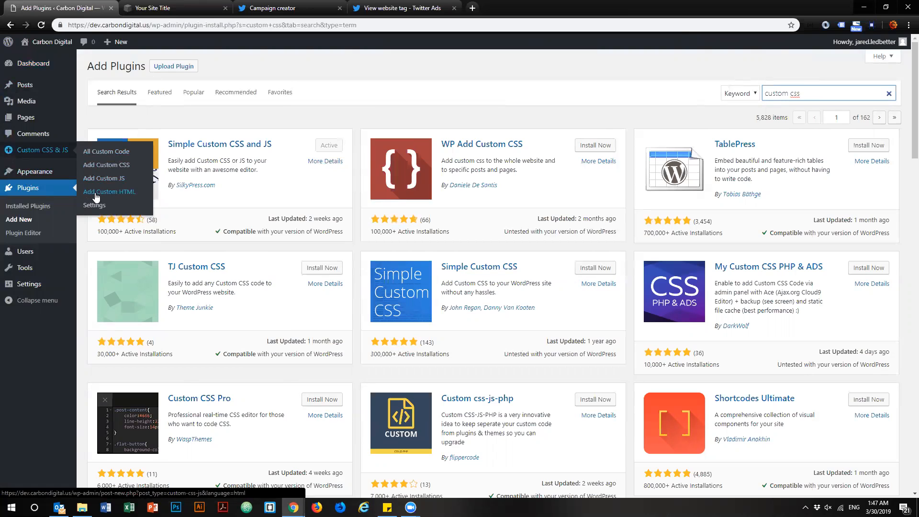
click(127, 191)
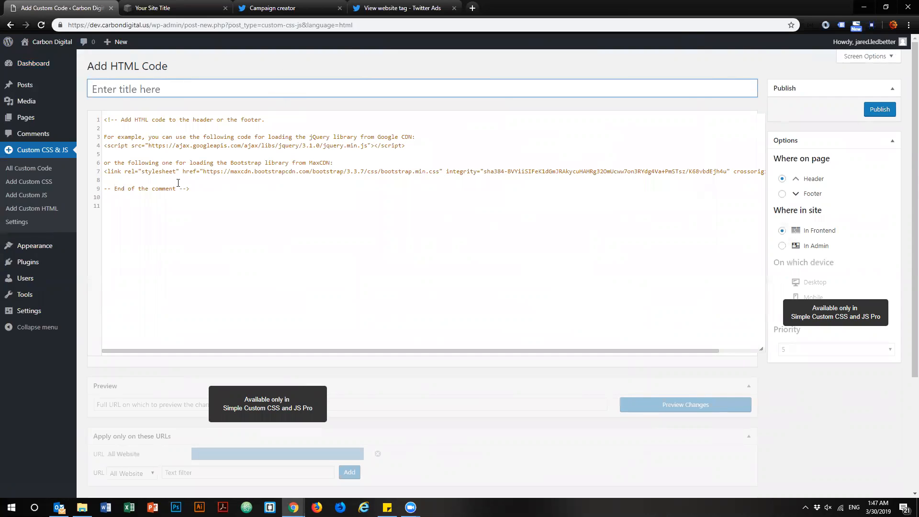
click(193, 188)
key(ctrl+a)
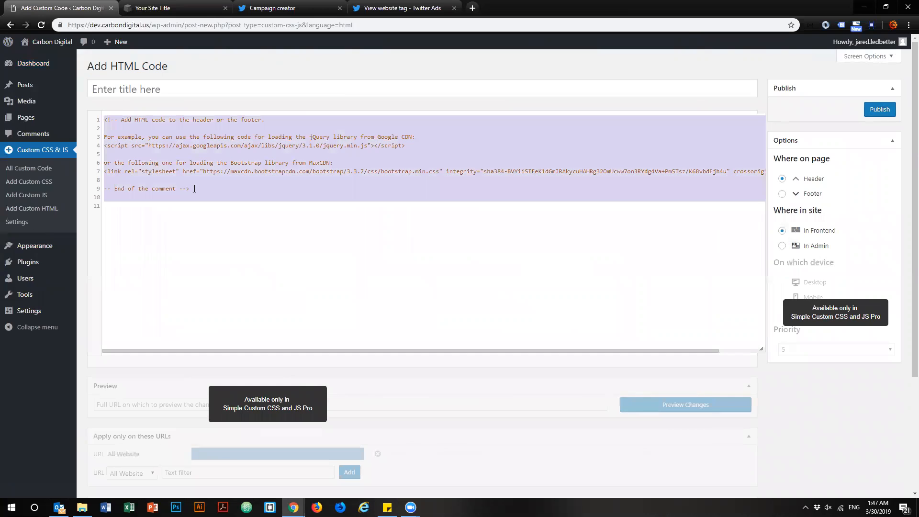
key(BackSpace)
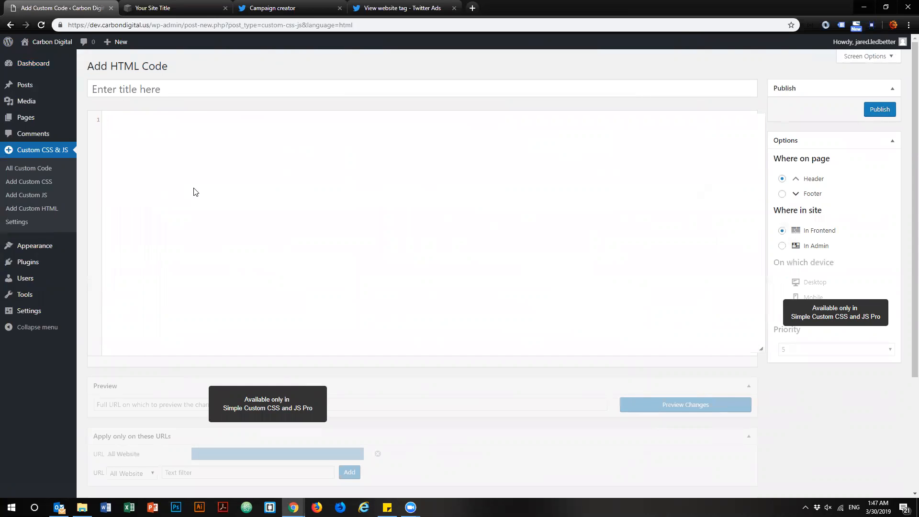
text(<!-- Twitter universal website tag code --> <script> !function(e,t,n,s,u,a){e.twq||(s=e.twq=function(){s.exe?s.exe.apply(s,arguments):s.queue.push(arguments); },s.version='1.1',s.queue=[],u=t.createElement(n),u.async=!0,u.src='//static.ads-twitter.com/uwt.js', a=t.getElementsByTagName(n)[0],a.parentNode.insertBefore(u,a))}(window,document,'script'); // Insert Twitter Pixel ID and Standard Event data below twq('init','o1m6b'); twq('track','PageView'); </script> <!-- End Twitter universal website tag code -->)
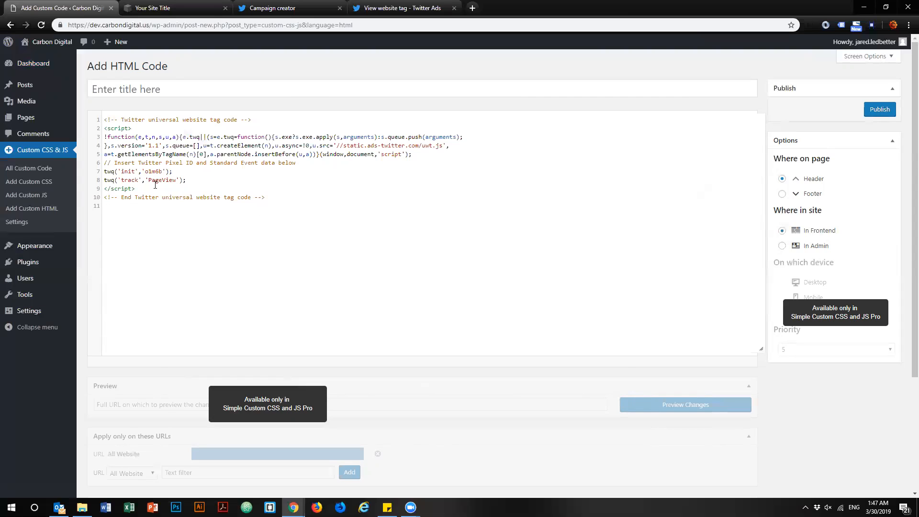
- Title the custom HTML code "Twitter Analytics"
click(127, 92)
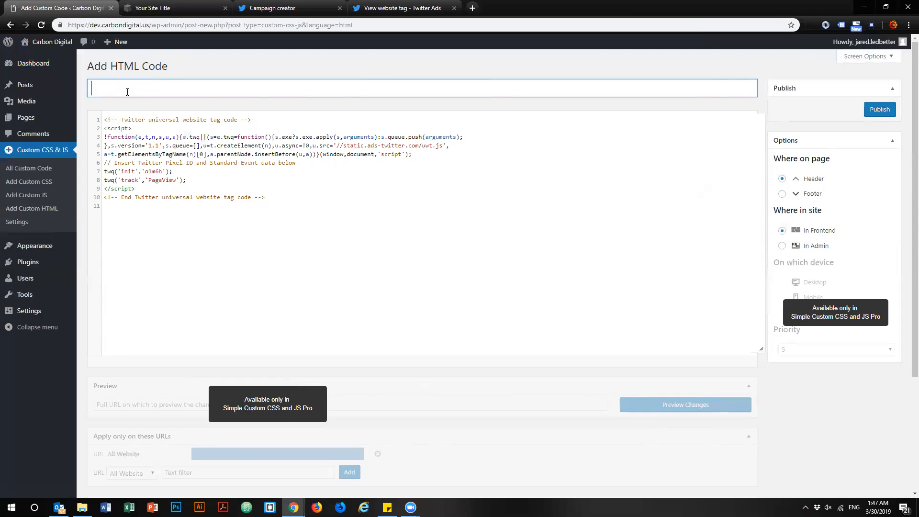
text(Twitter Analytics)
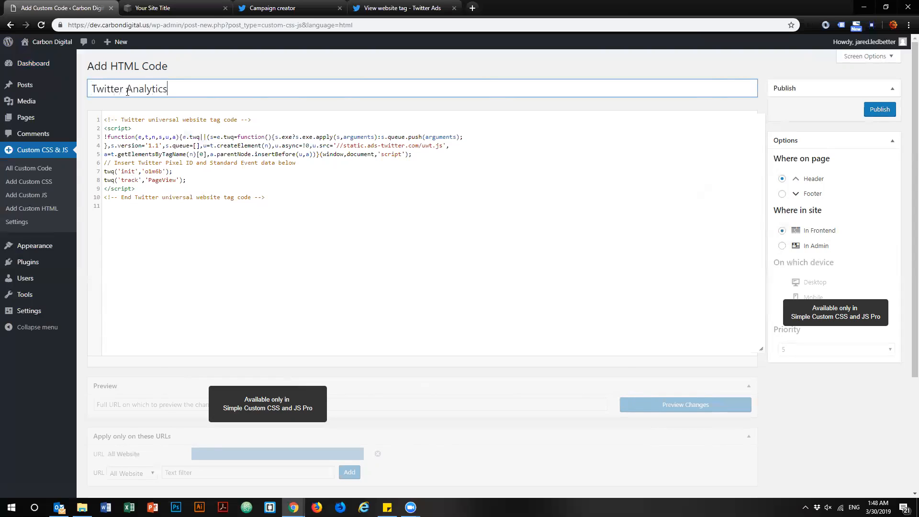
click(217, 63)
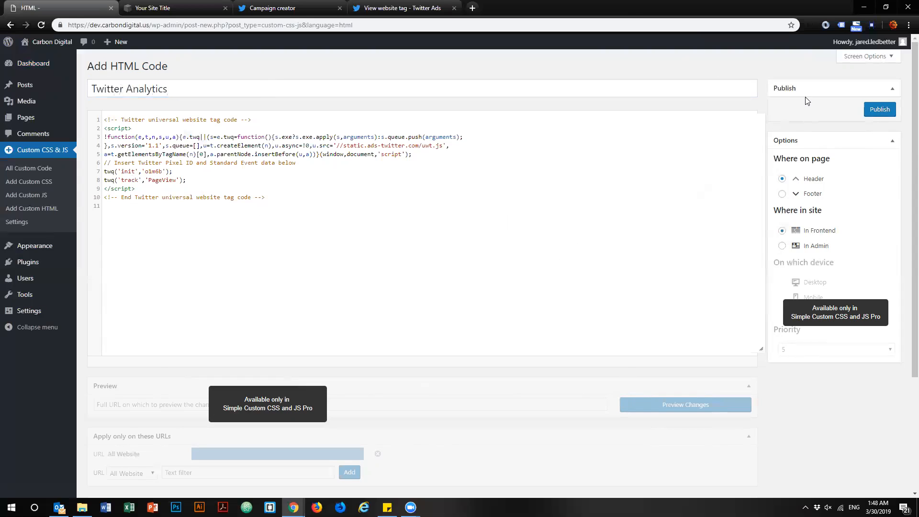
- Check the snippet placement instructions in Twitter Ads and set the WordPress custom HTML code to load in the page footer
drag(777, 159, 826, 160)
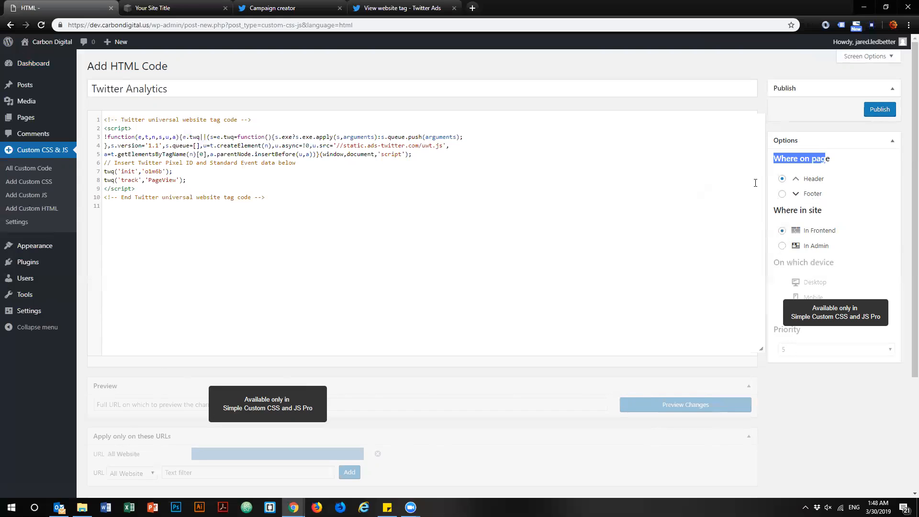
click(287, 8)
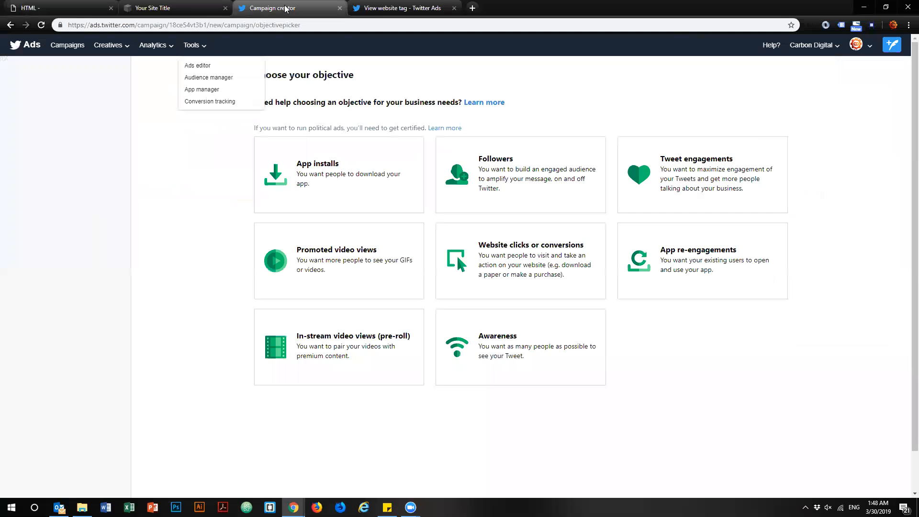
click(399, 12)
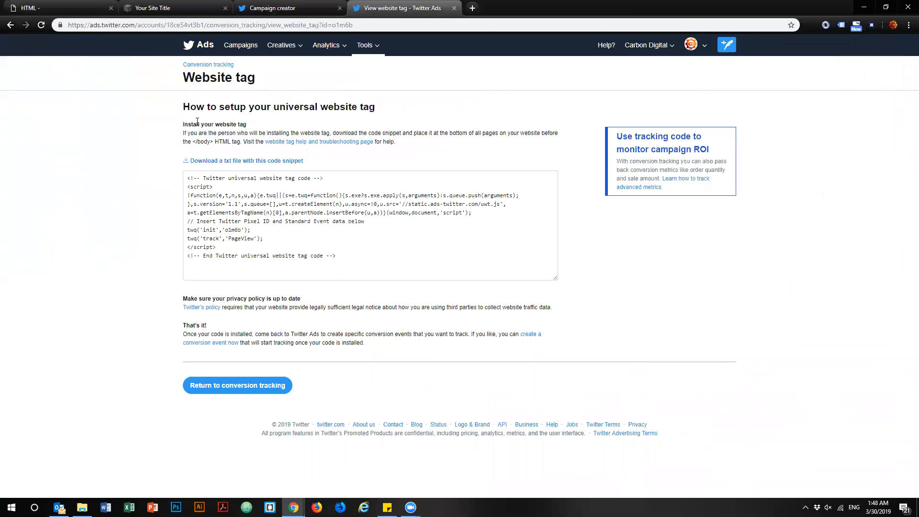
drag(425, 134, 502, 136)
key(ctrl+1)
click(781, 194)
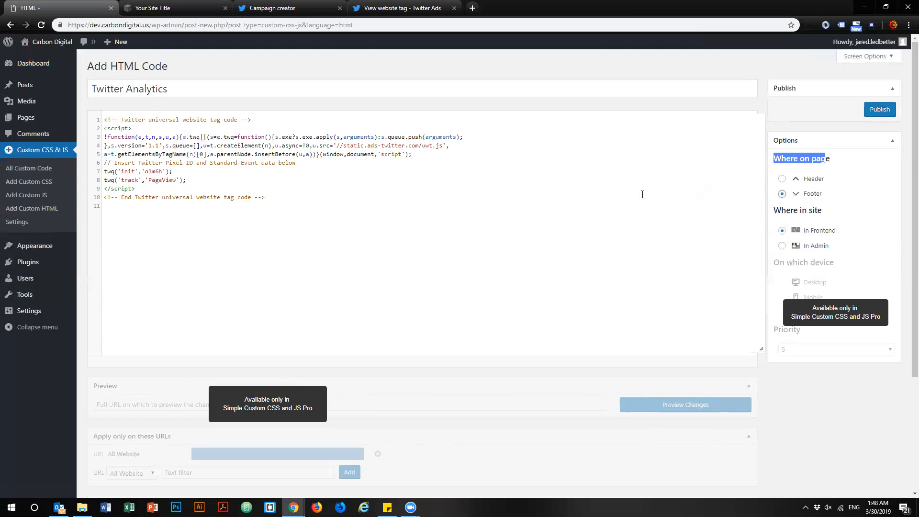
- Review the where-in-site setting and publish the Twitter Analytics custom HTML code
drag(775, 212, 829, 216)
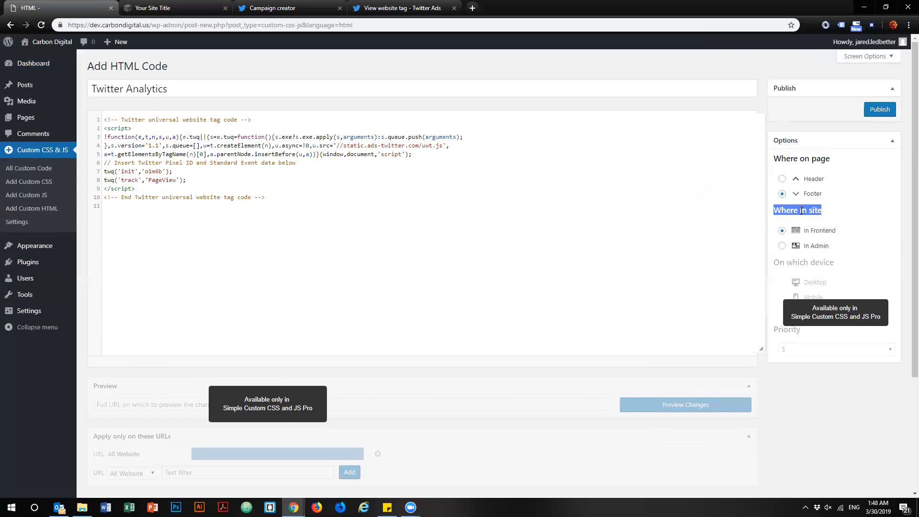
click(692, 216)
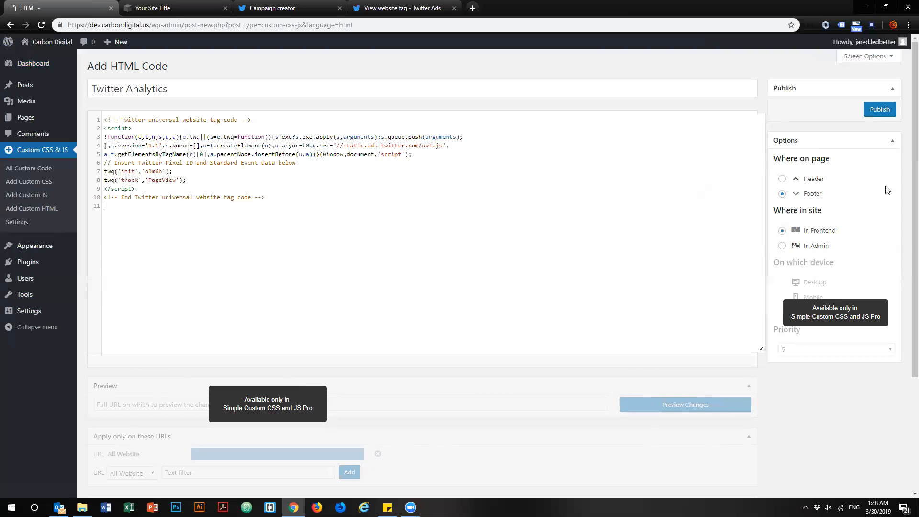
click(883, 110)
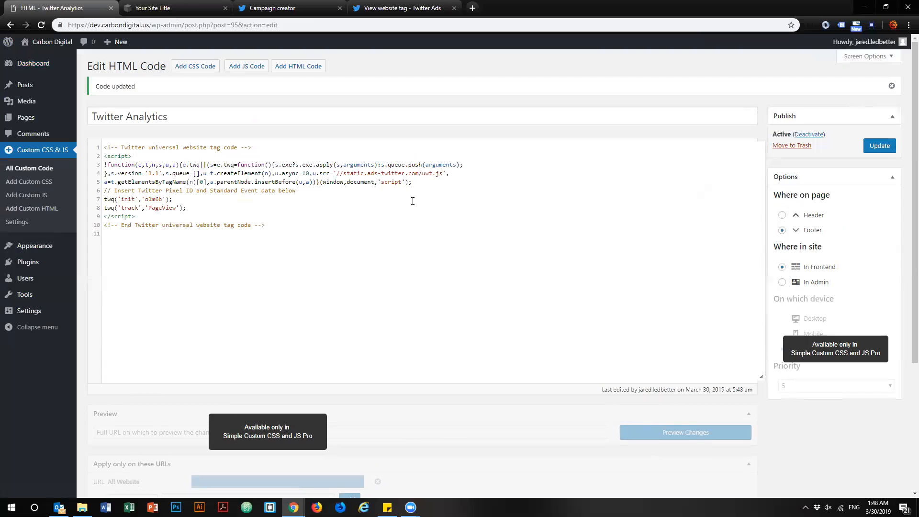
- Switch to Twitter Ads, return to conversion tracking, and check the universal website tag's status
click(399, 8)
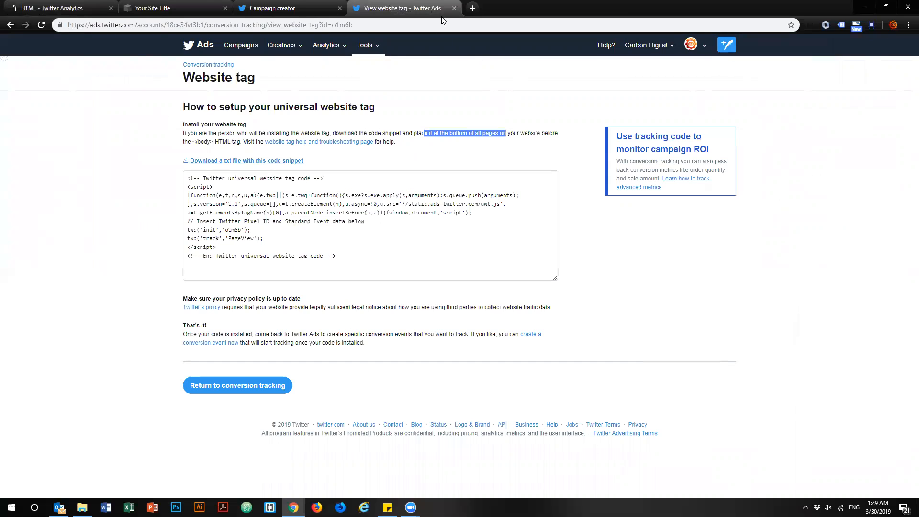
click(254, 391)
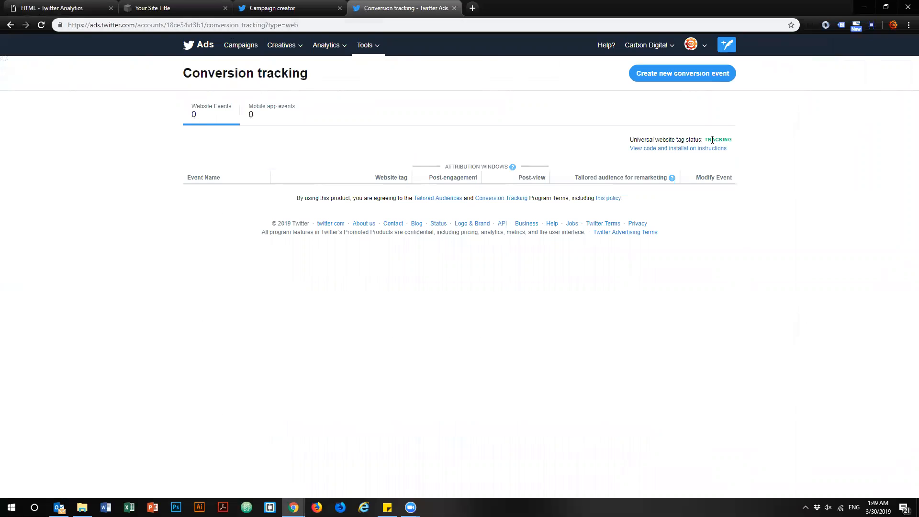
drag(705, 142, 732, 140)
click(820, 159)
- Switch to the Squarespace site and open the Code Injection page in its advanced settings
click(186, 7)
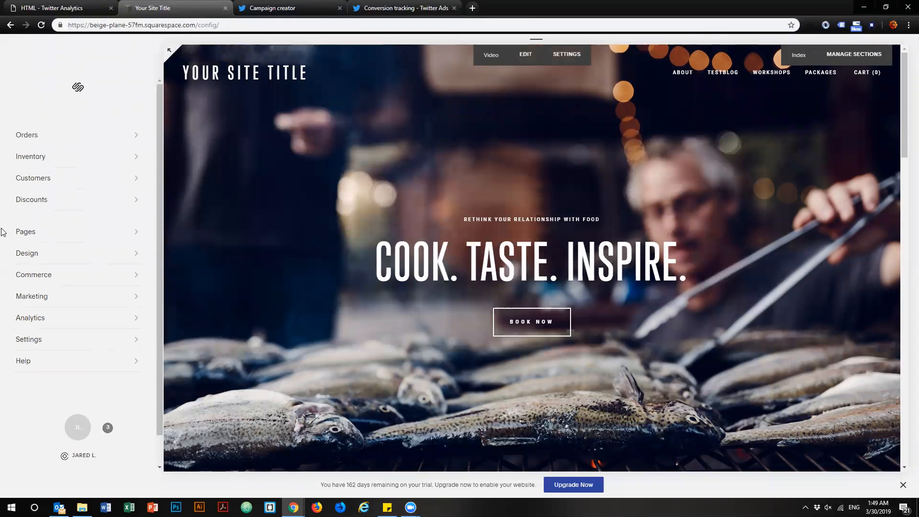
click(27, 343)
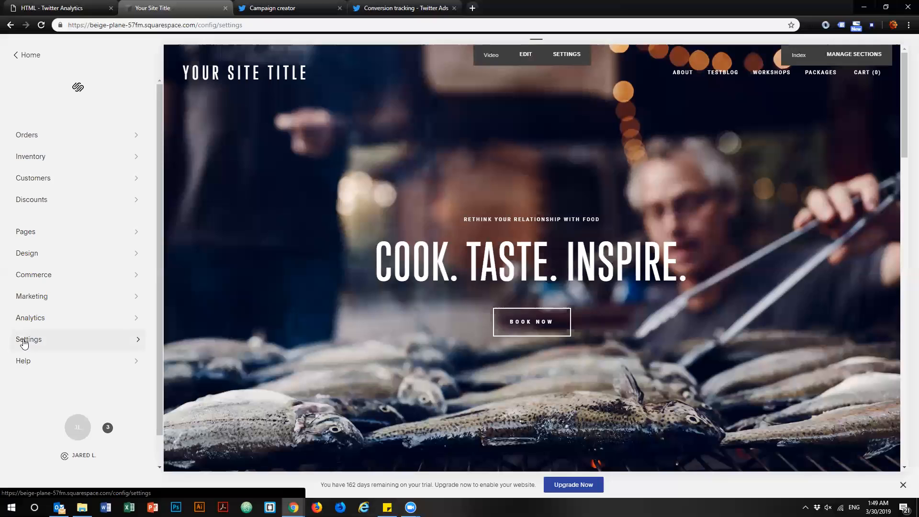
click(37, 407)
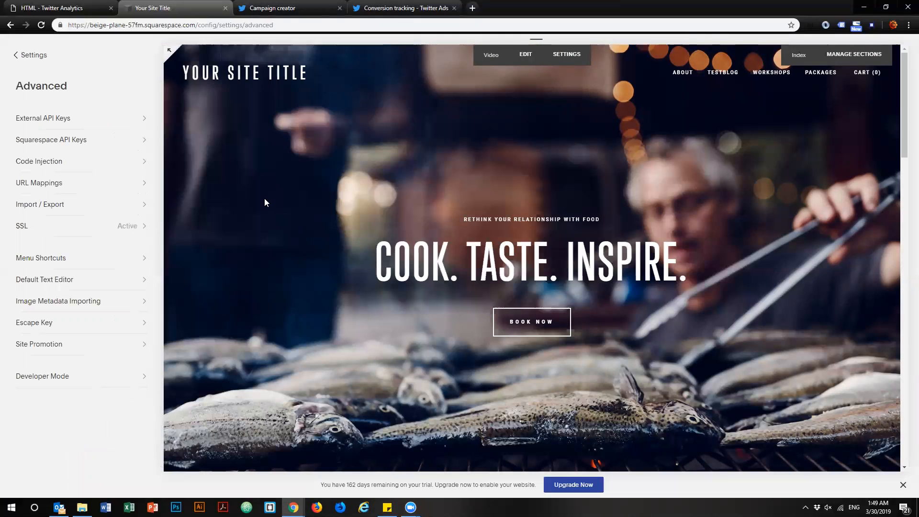
click(56, 162)
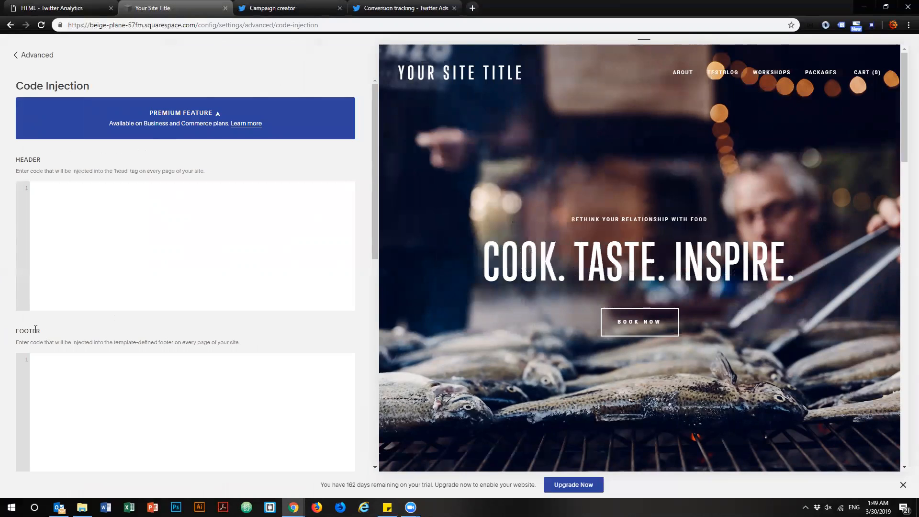
- Insert the copied Twitter website tag code into the footer code injection, save it, and switch back to Twitter Ads conversion tracking
click(35, 357)
key(ctrl+v)
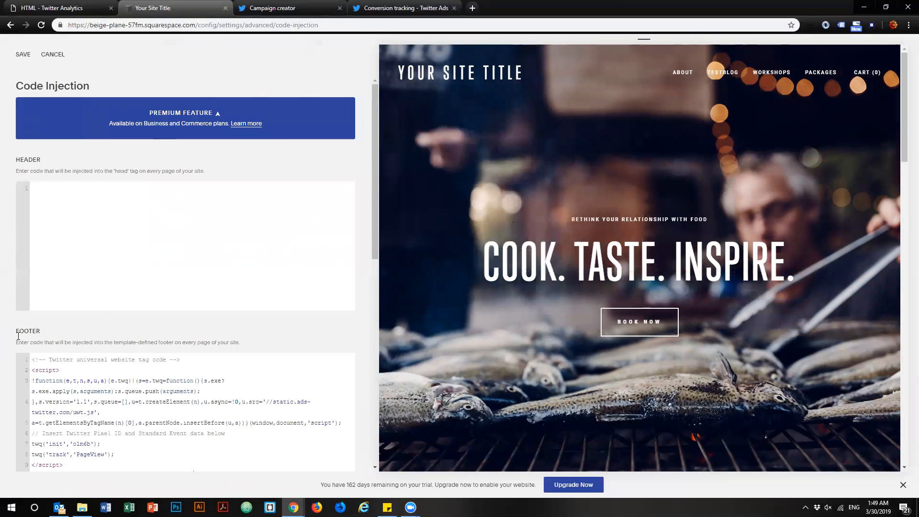
scroll(18, 336, down, 4)
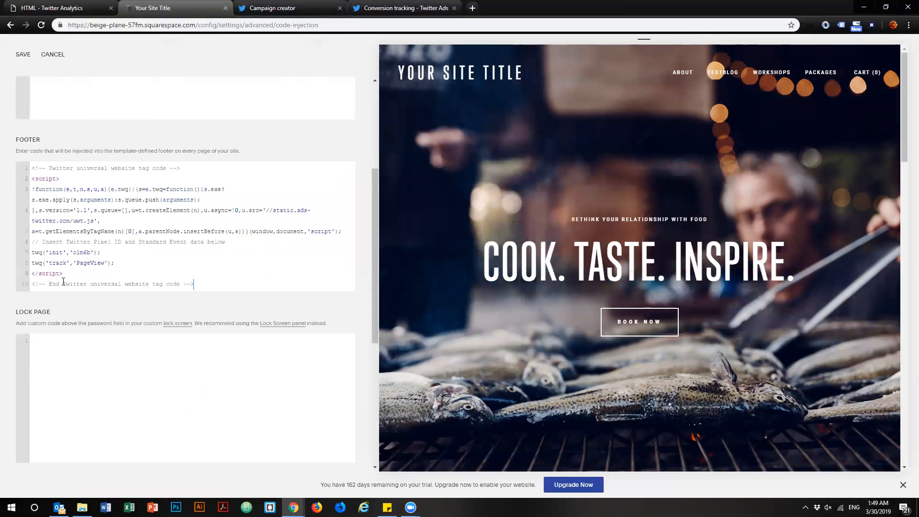
click(21, 55)
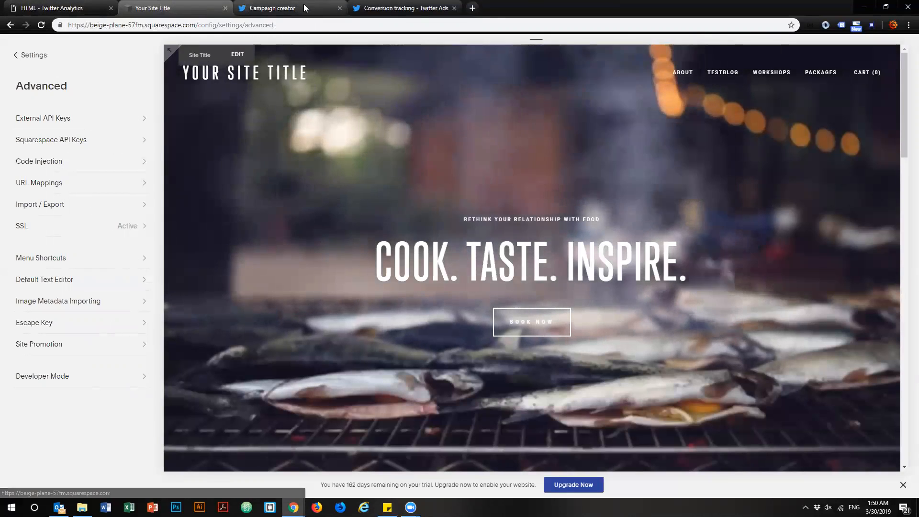
click(402, 7)
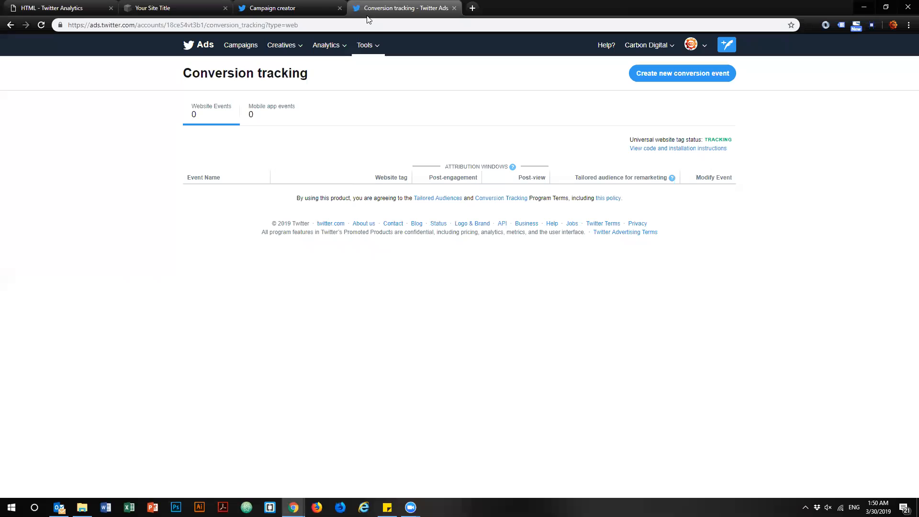